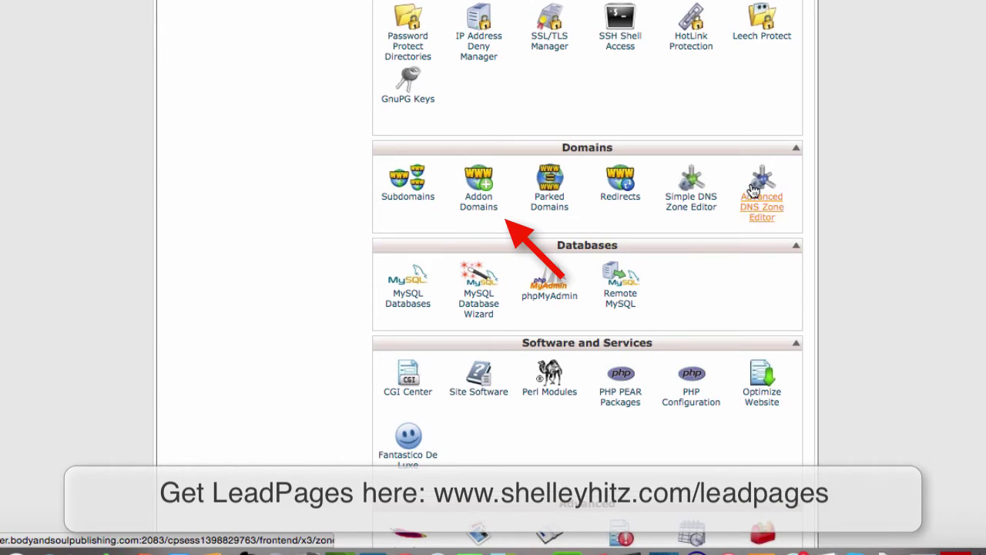
# Add writingweek.com as an addon domain with its subdomain, document root and FTP password.
pyautogui.click(485, 213)
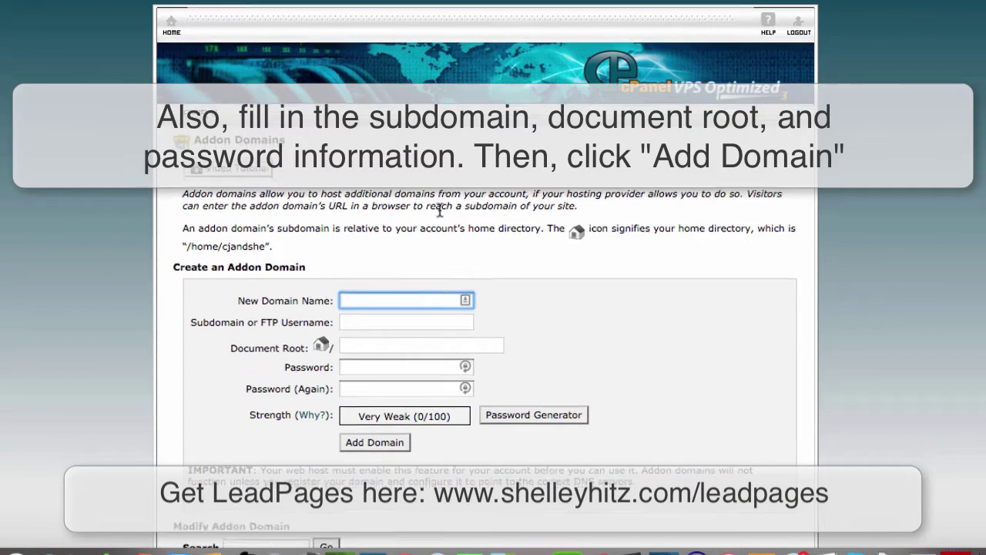
pyautogui.scroll(-2, 440, 211)
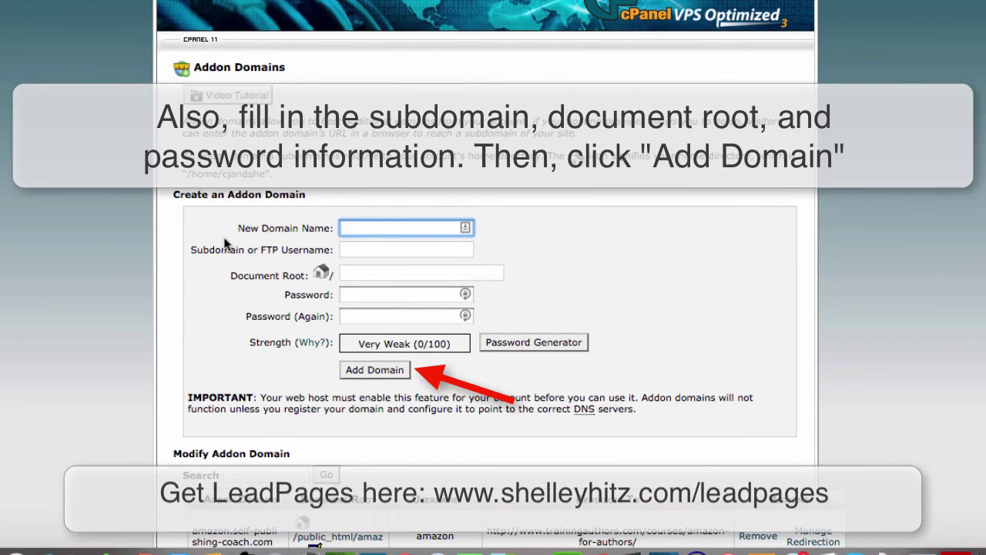
pyautogui.write('writingweek.c')
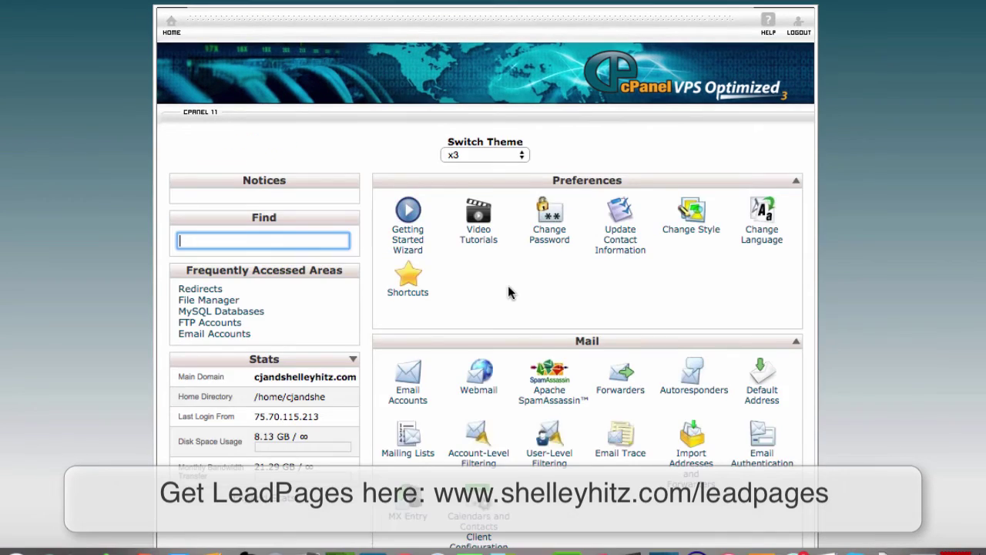
pyautogui.scroll(-5, 508, 291)
# Open File Manager at the writingweek.com document root (public_html/writingweek) and start an upload.
pyautogui.scroll(-2, 512, 292)
pyautogui.scroll(-1, 512, 291)
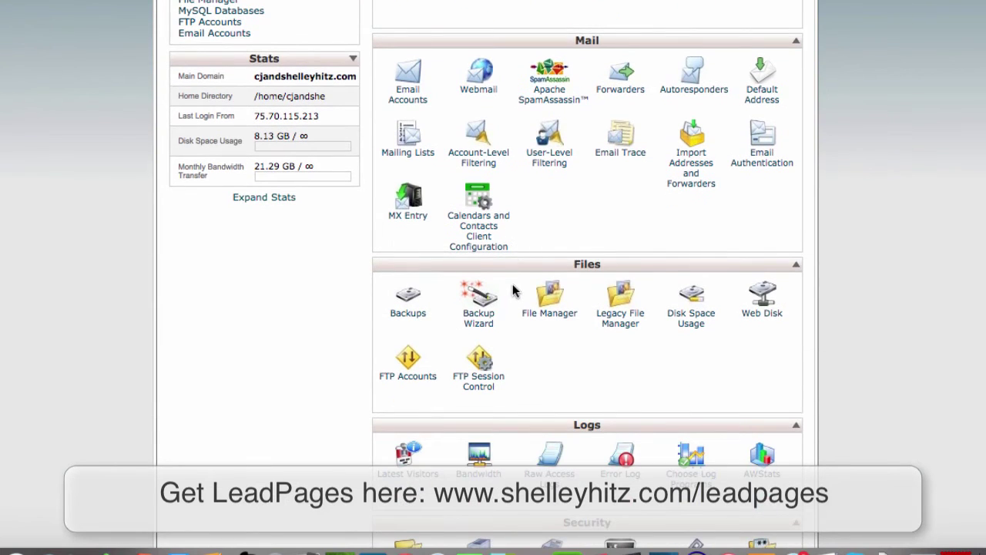
pyautogui.scroll(-1, 514, 290)
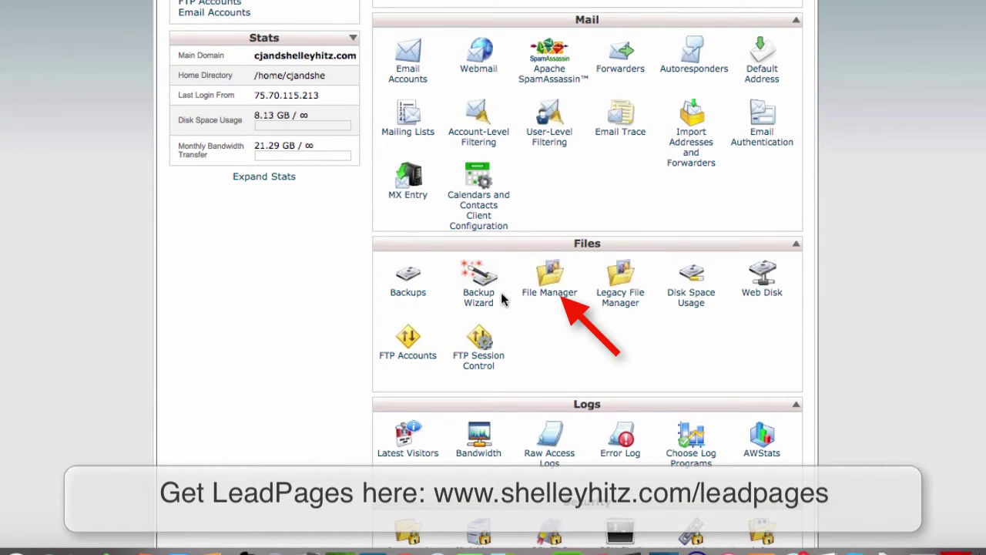
pyautogui.click(547, 285)
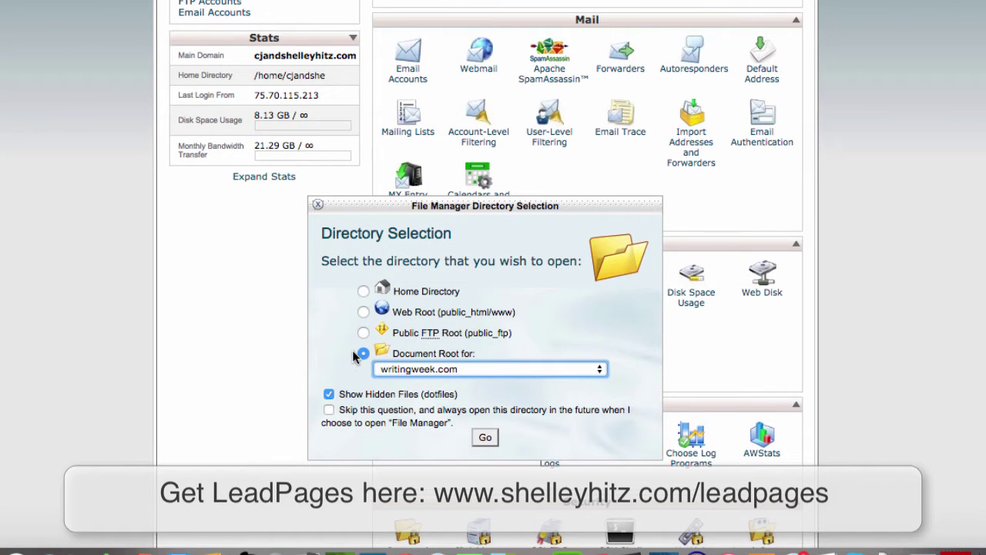
pyautogui.click(483, 436)
pyautogui.click(161, 68)
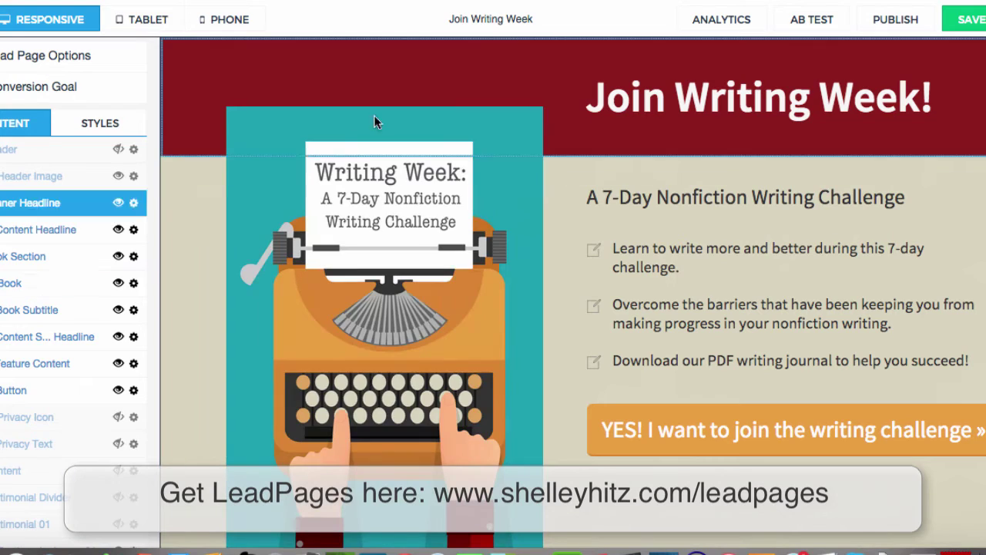
# Download the Join Writing Week page as own-server HTML, replacing join-writing-week.html in the Writing Week website folder.
pyautogui.click(894, 23)
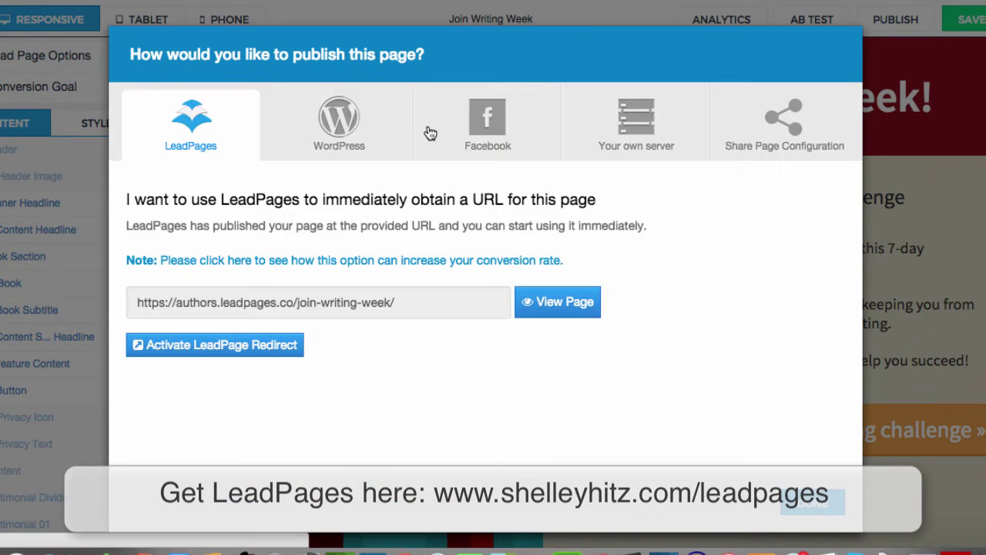
pyautogui.click(646, 135)
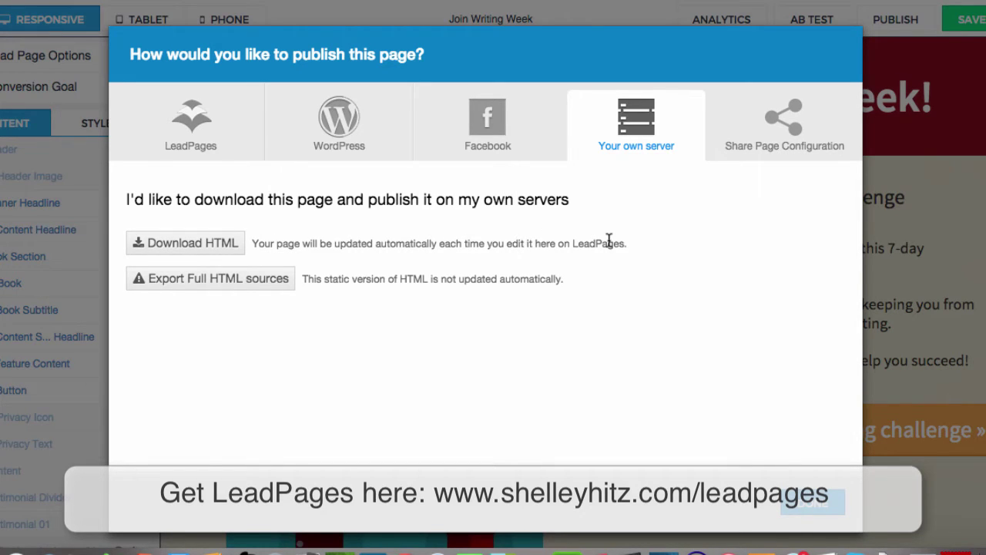
pyautogui.click(192, 244)
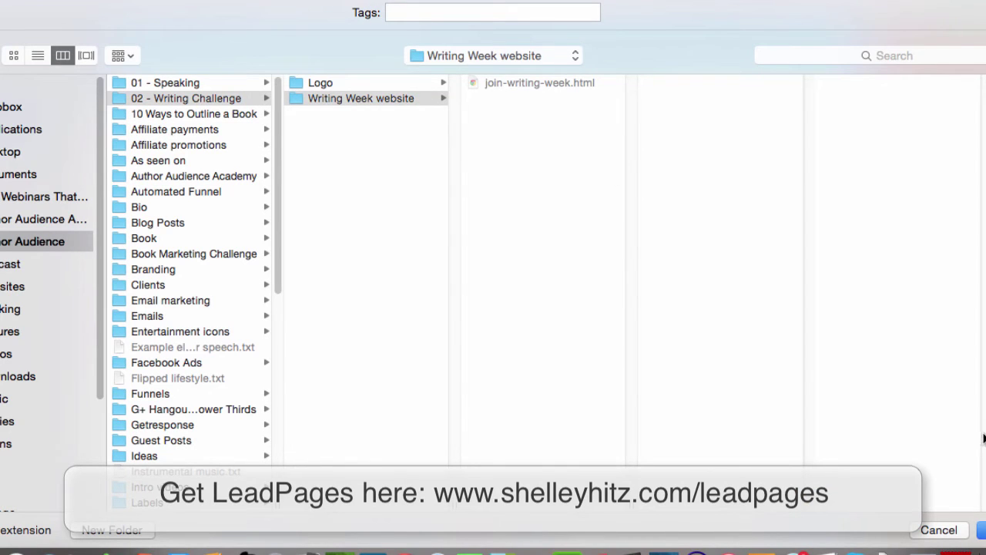
pyautogui.click(981, 530)
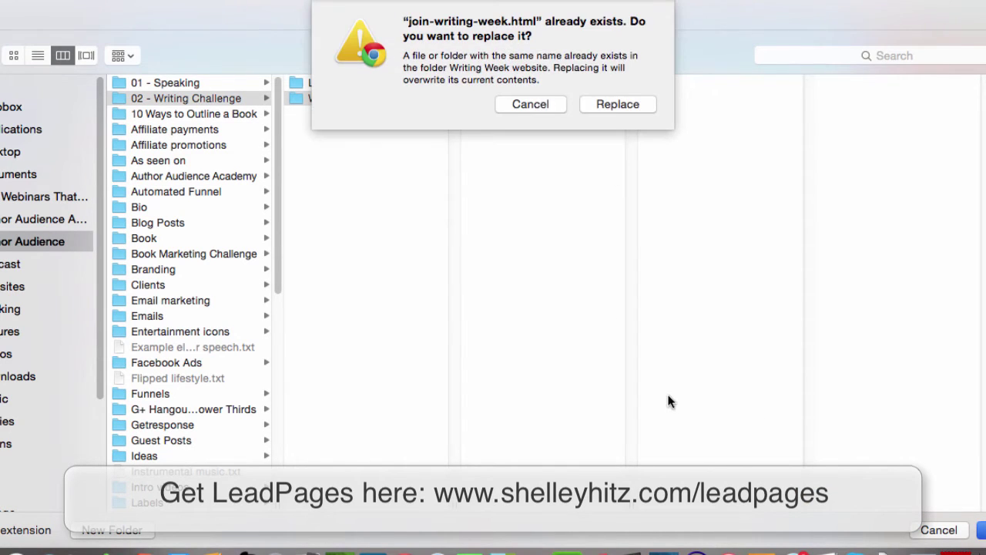
pyautogui.click(608, 100)
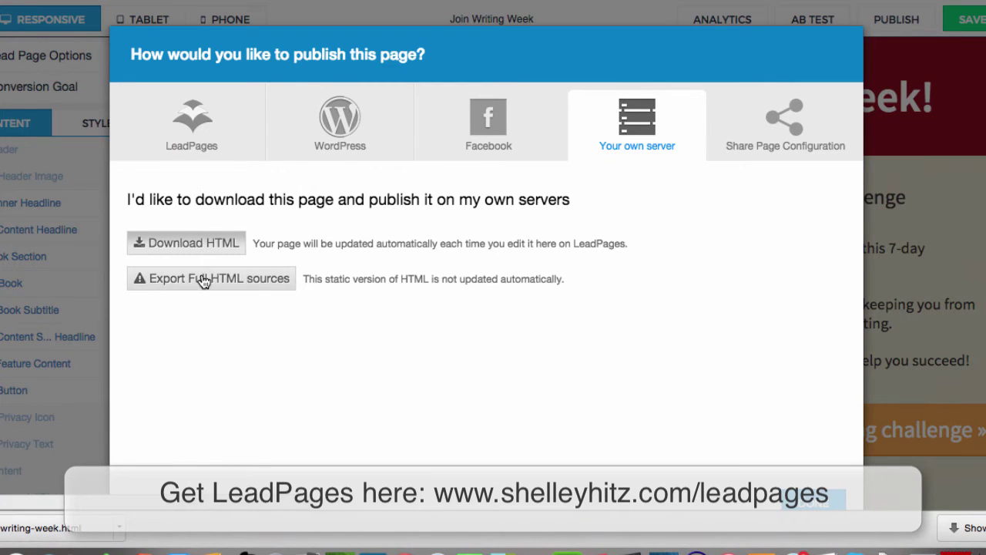
# Upload join-writing-week.html from the Writing Week website folder into the cPanel writingweek folder.
pyautogui.click(810, 500)
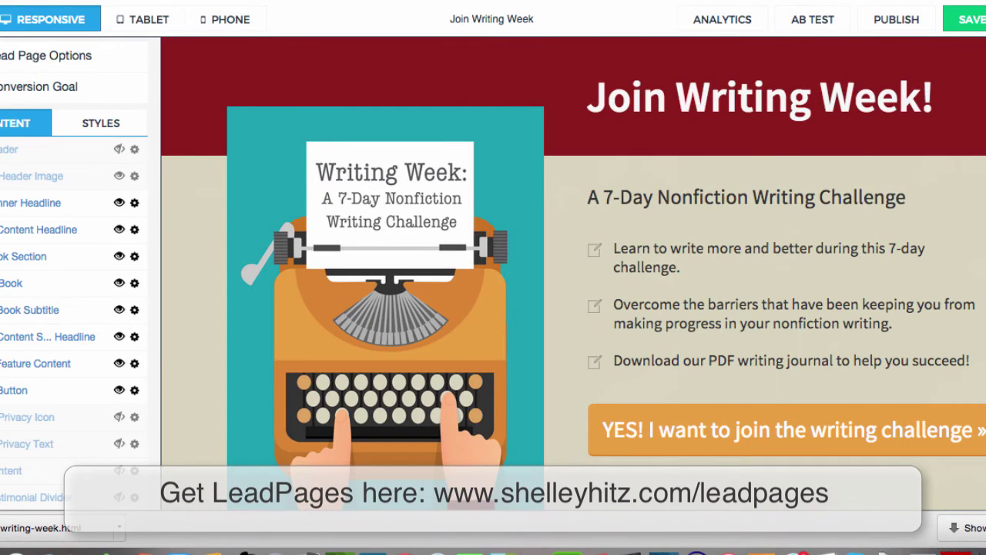
pyautogui.hotkey('ctrl', 'Tab')
pyautogui.click(162, 58)
pyautogui.click(9, 91)
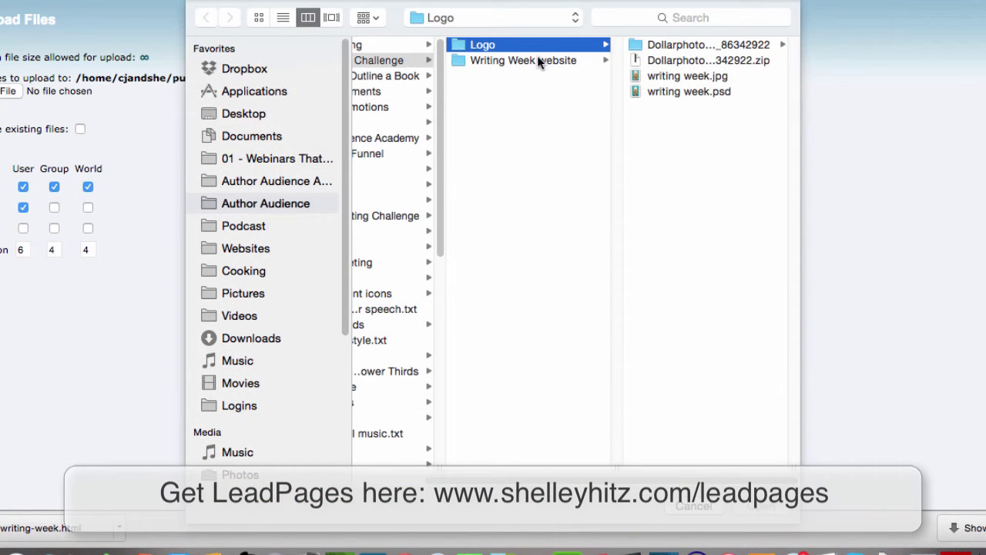
pyautogui.click(537, 56)
pyautogui.click(700, 45)
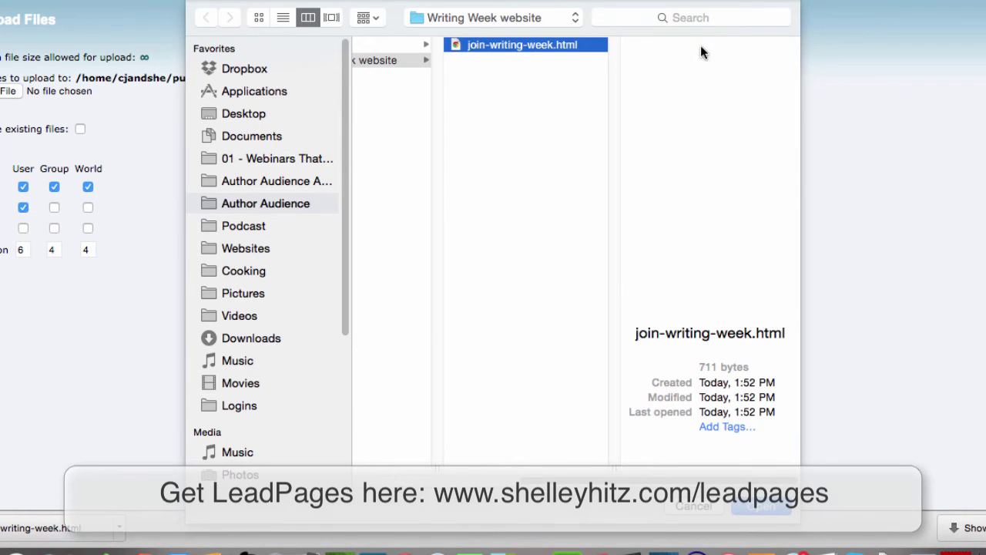
pyautogui.press('Return')
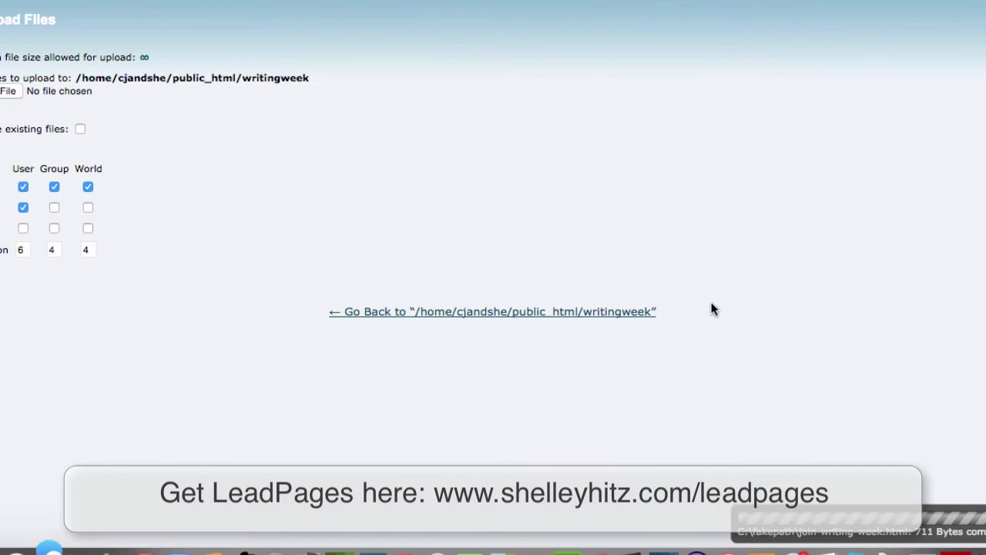
pyautogui.click(112, 18)
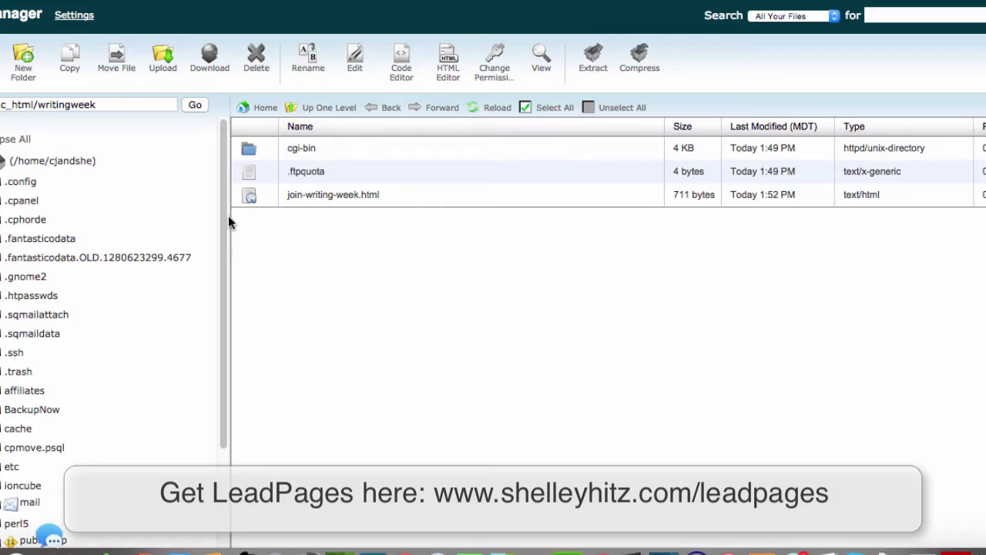
# Rename the uploaded join-writing-week.html to index.html.
pyautogui.click(304, 194)
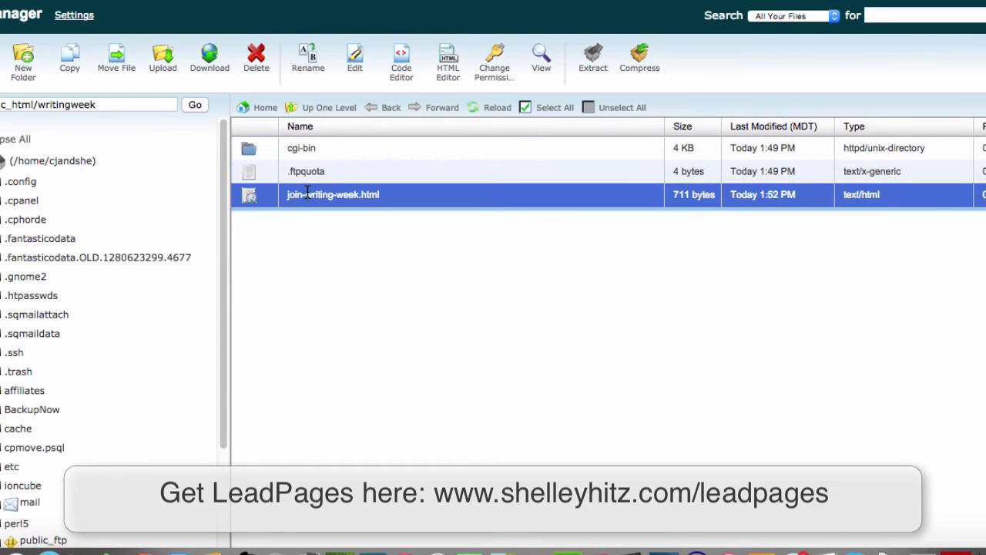
pyautogui.click(308, 58)
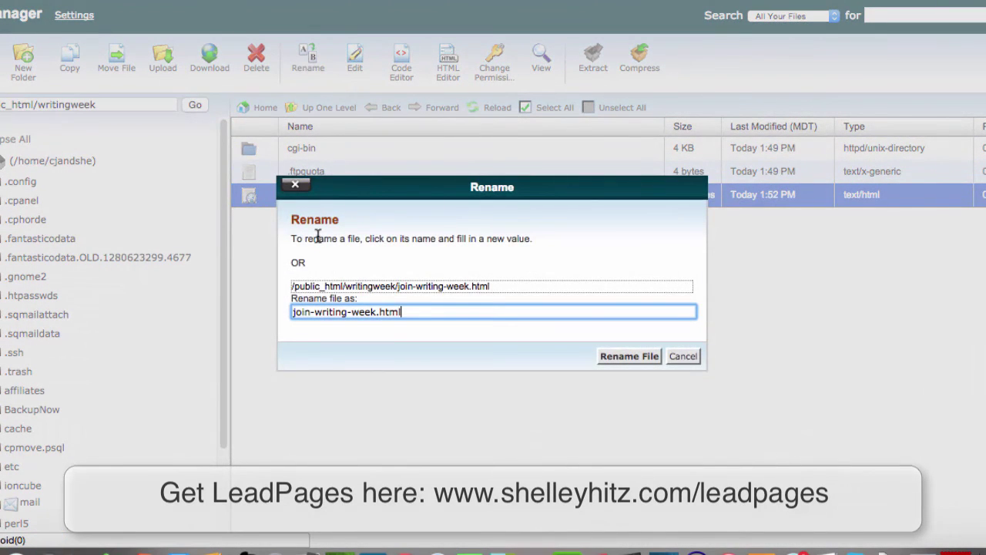
pyautogui.moveTo(377, 312); pyautogui.dragTo(252, 307)
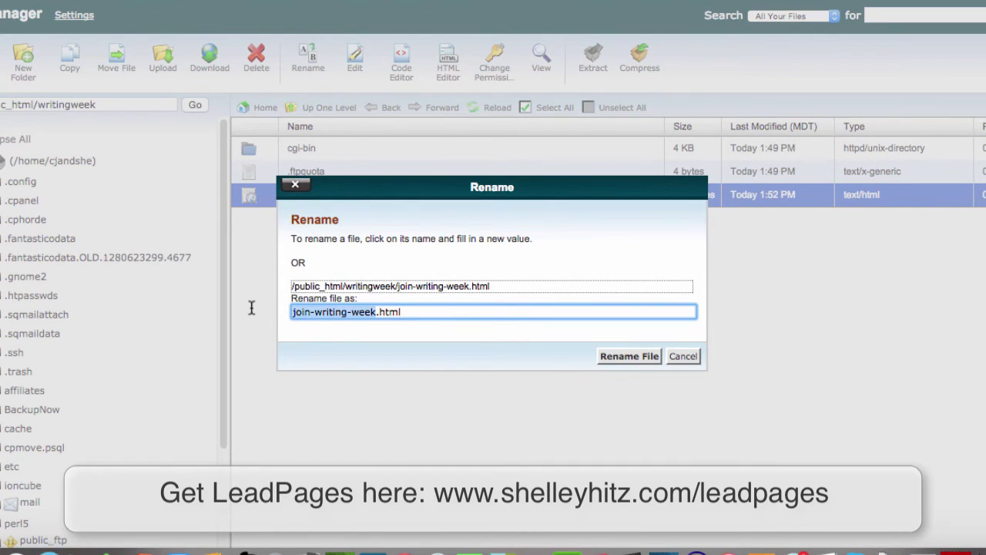
pyautogui.write('index')
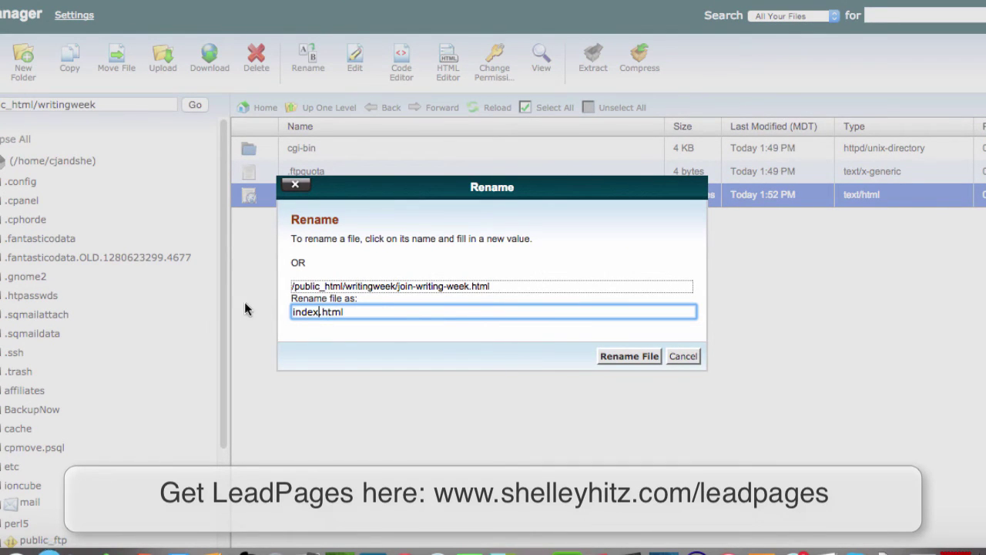
pyautogui.click(636, 358)
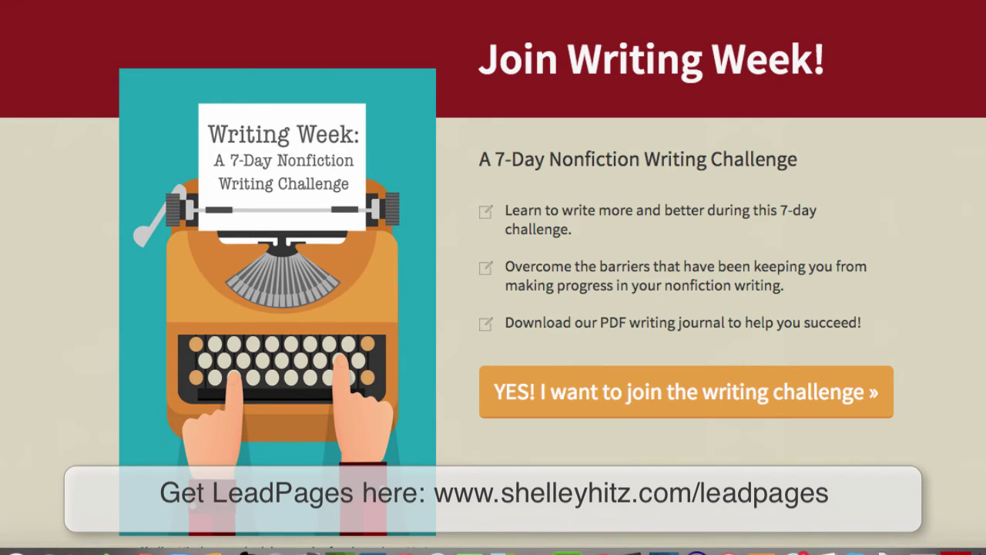
# Change the headline to "Join Writing Week NOW!" and check it on the live site.
pyautogui.scroll(-3, 91, 205)
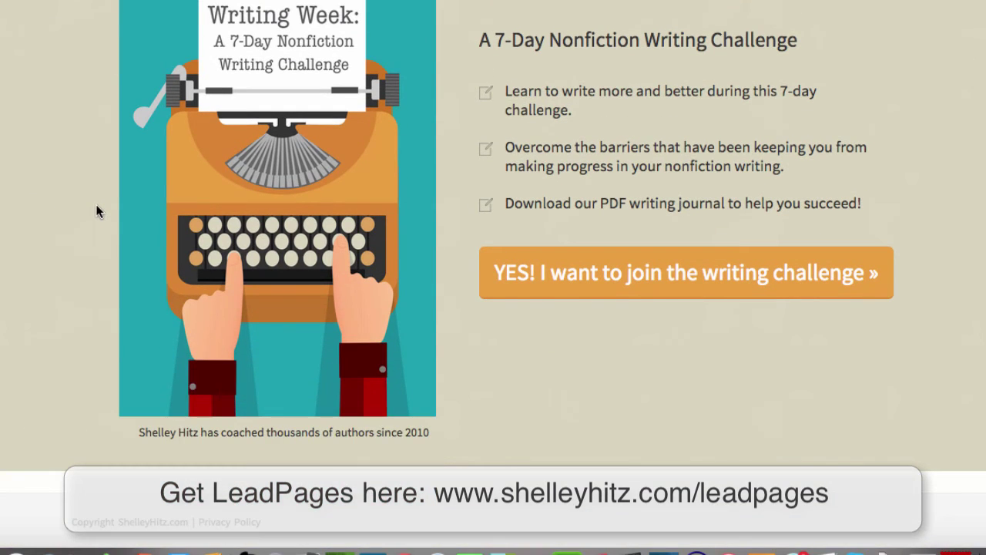
pyautogui.scroll(3, 96, 204)
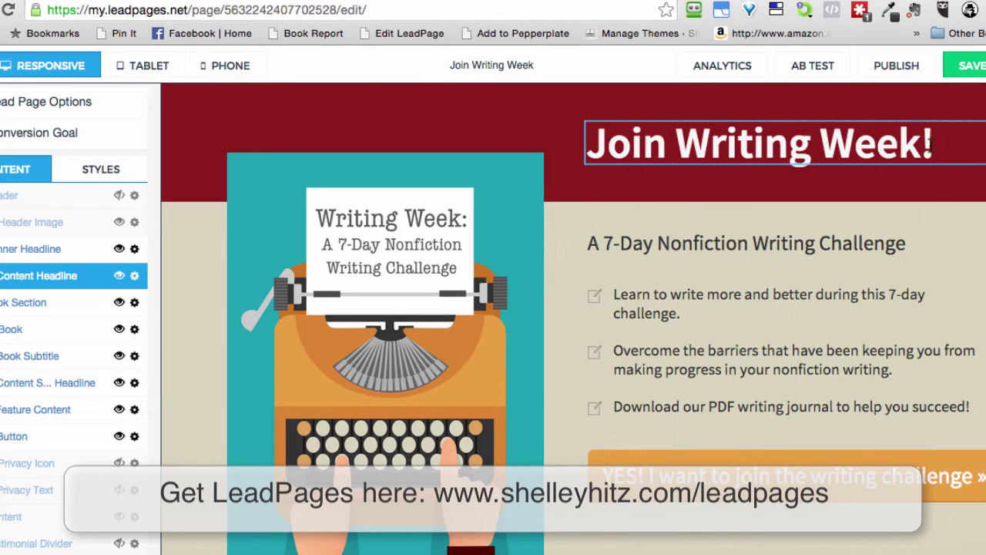
pyautogui.click(919, 146)
pyautogui.write('NOW')
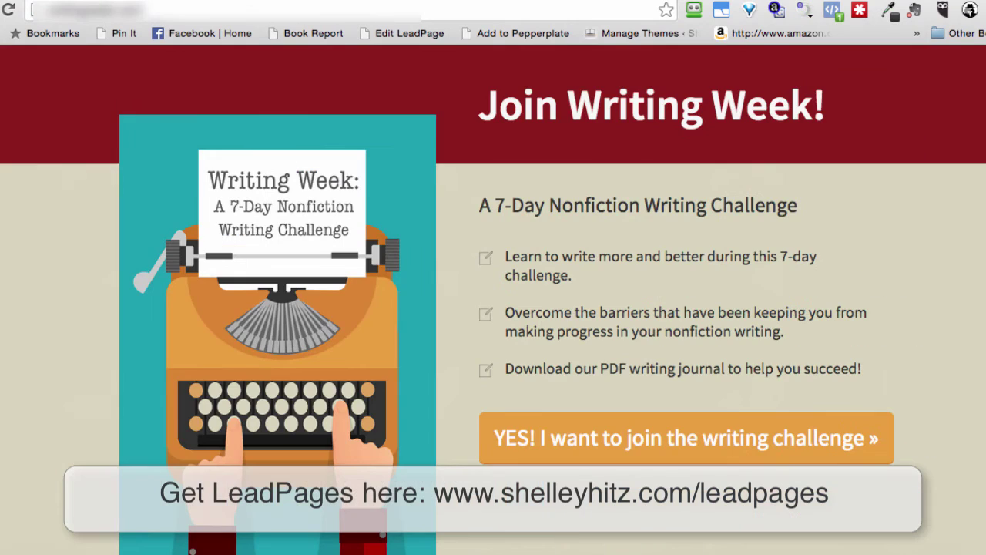
pyautogui.click(8, 9)
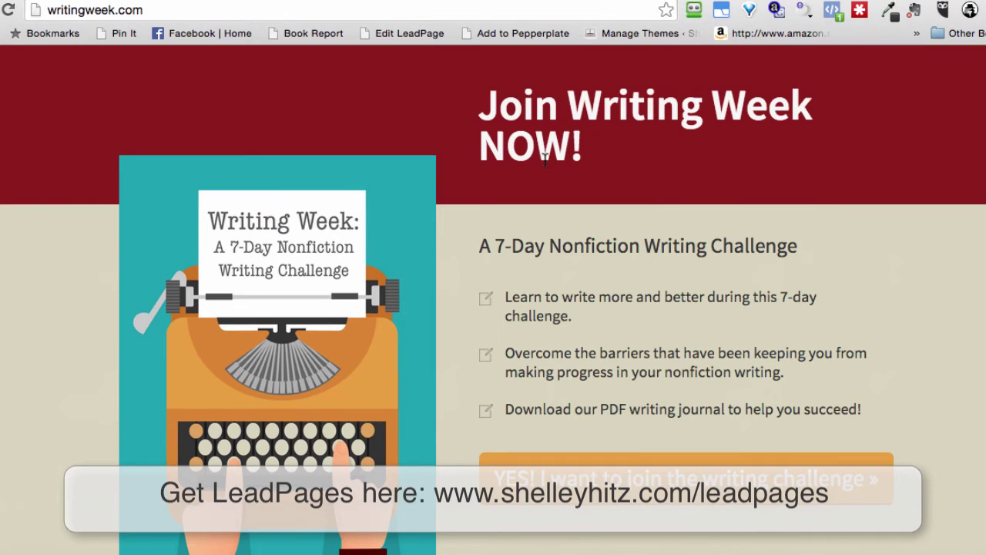
pyautogui.hotkey('alt', 'Left')
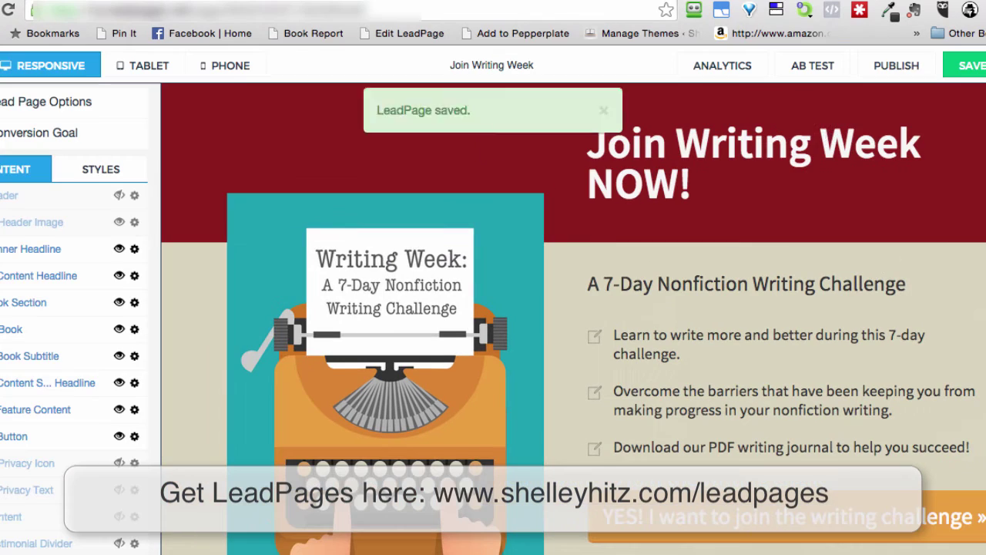
# Restore the headline to "Join Writing Week!", save the page, and reload live writingweek.com.
pyautogui.click(682, 191)
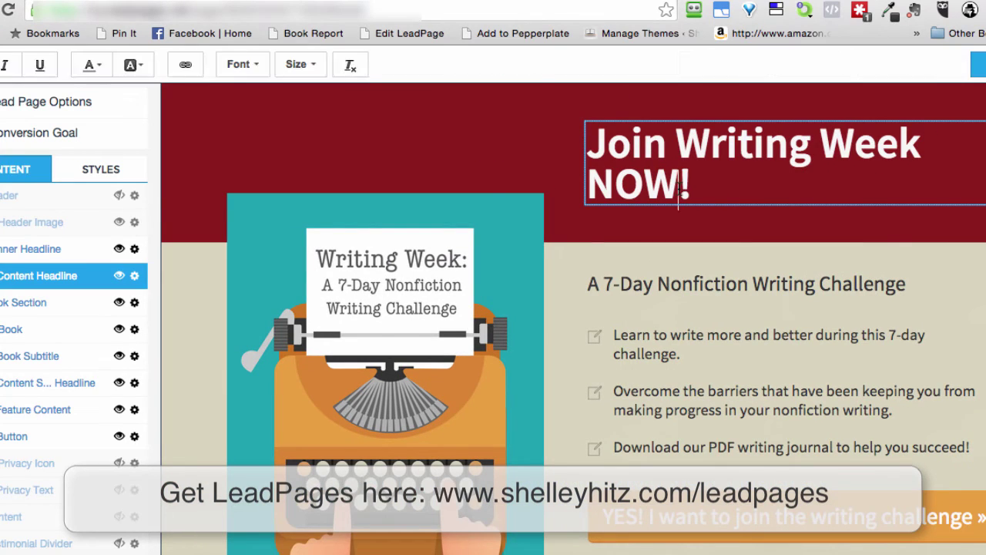
pyautogui.press('BackSpace')
pyautogui.press('BackSpace')
pyautogui.press('BackSpace')
pyautogui.press('BackSpace')
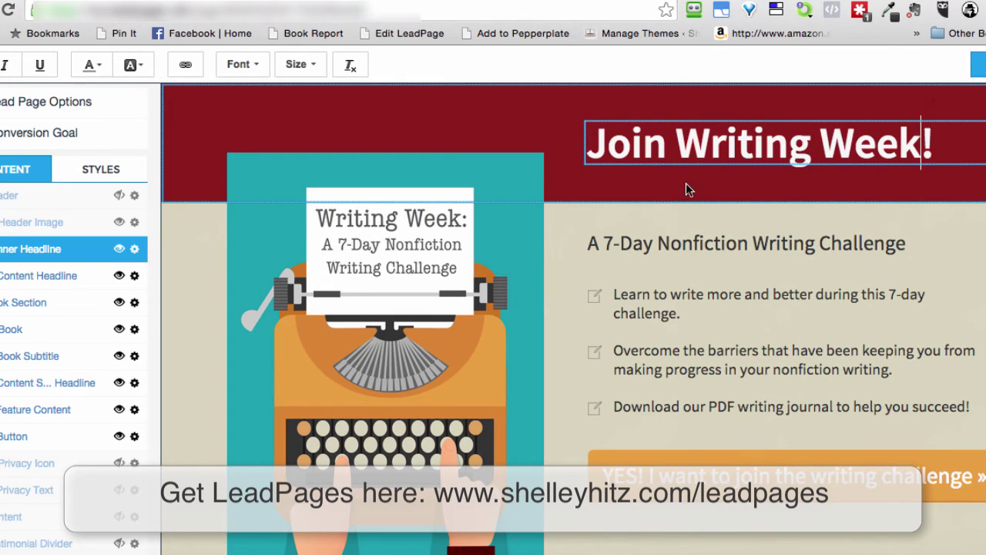
pyautogui.press('Escape')
pyautogui.click(968, 66)
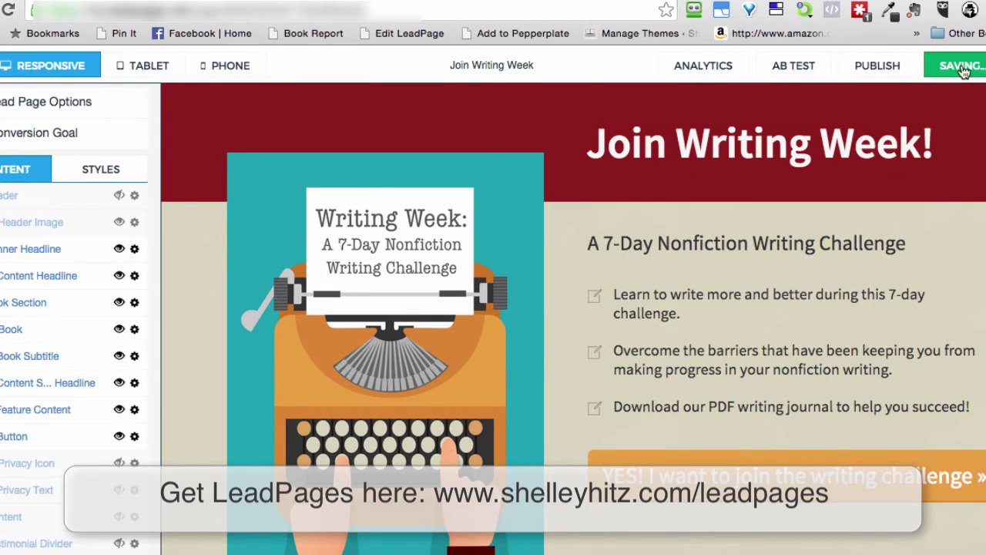
pyautogui.click(605, 3)
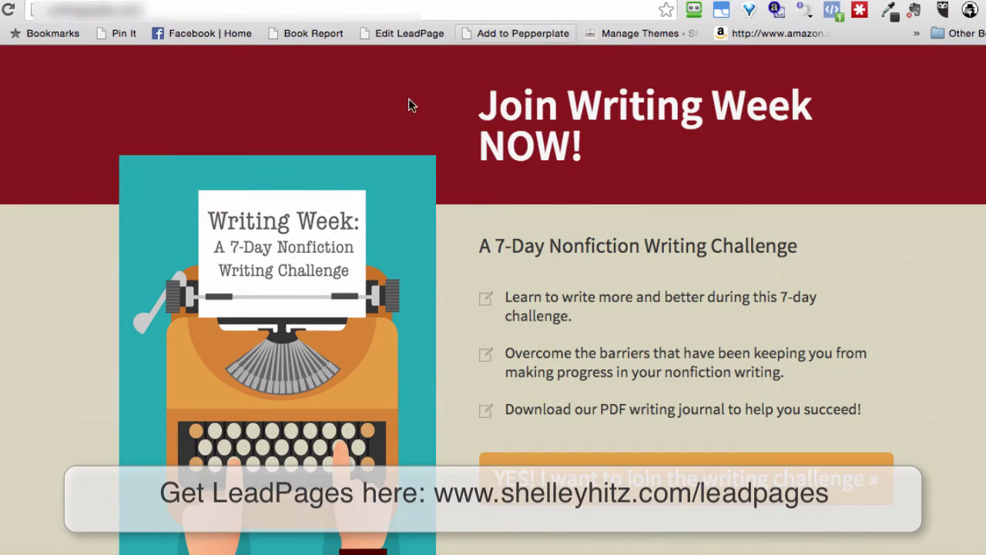
pyautogui.click(9, 10)
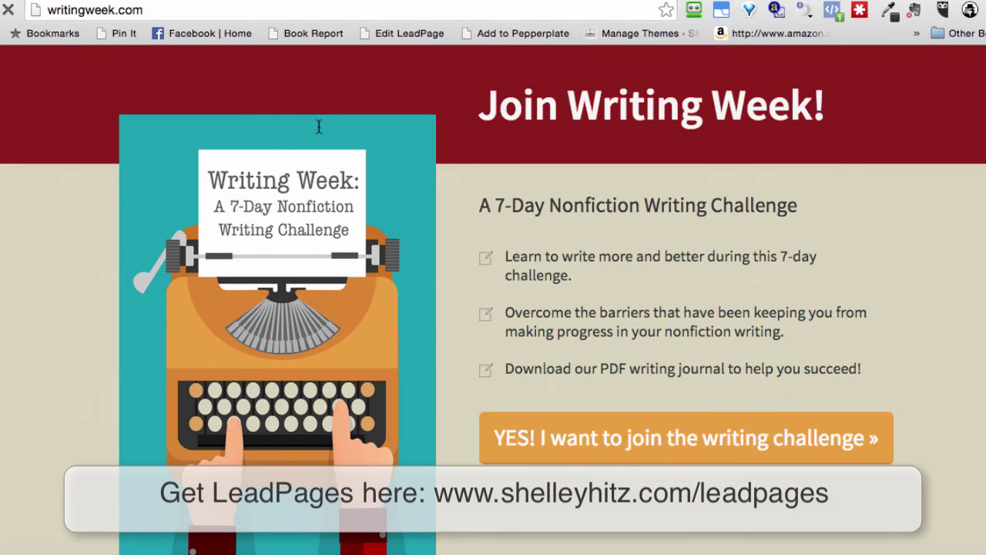
# Scroll the reloaded writingweek.com page to confirm the "Join Writing Week!" headline.
pyautogui.scroll(-3, 579, 241)
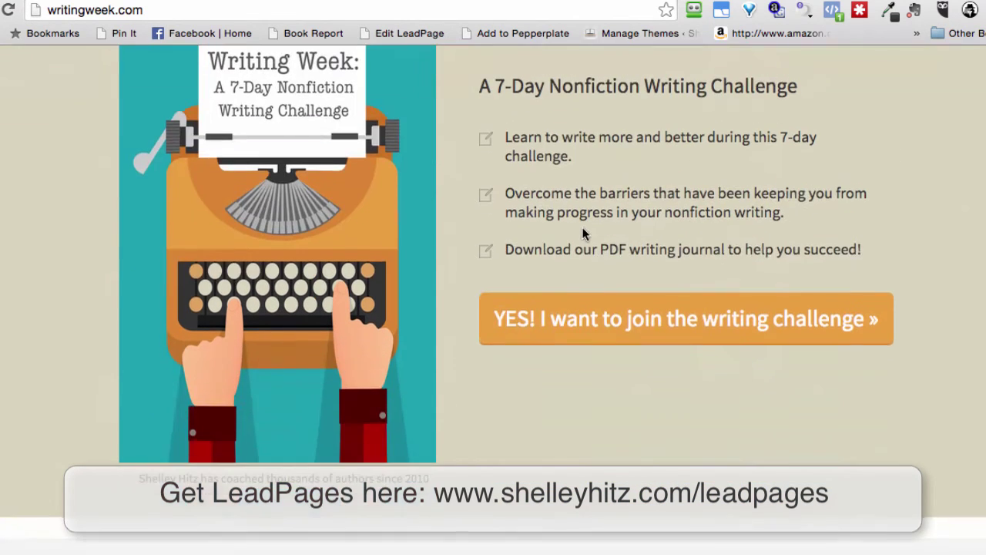
pyautogui.scroll(2, 582, 225)
pyautogui.scroll(1, 586, 225)
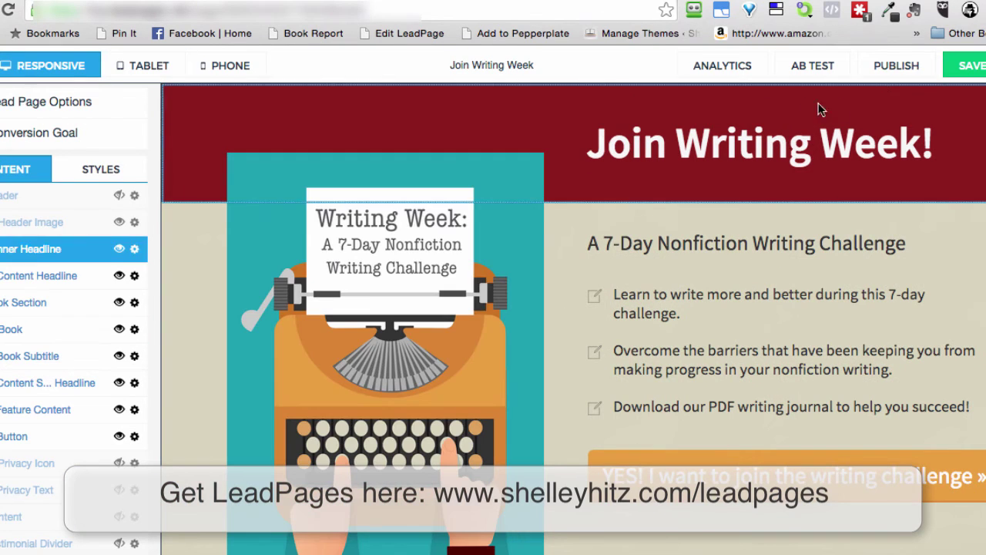
# Review the LeadPages own-server publishing options, close them, and bring up live writingweek.com.
pyautogui.click(886, 71)
pyautogui.click(633, 181)
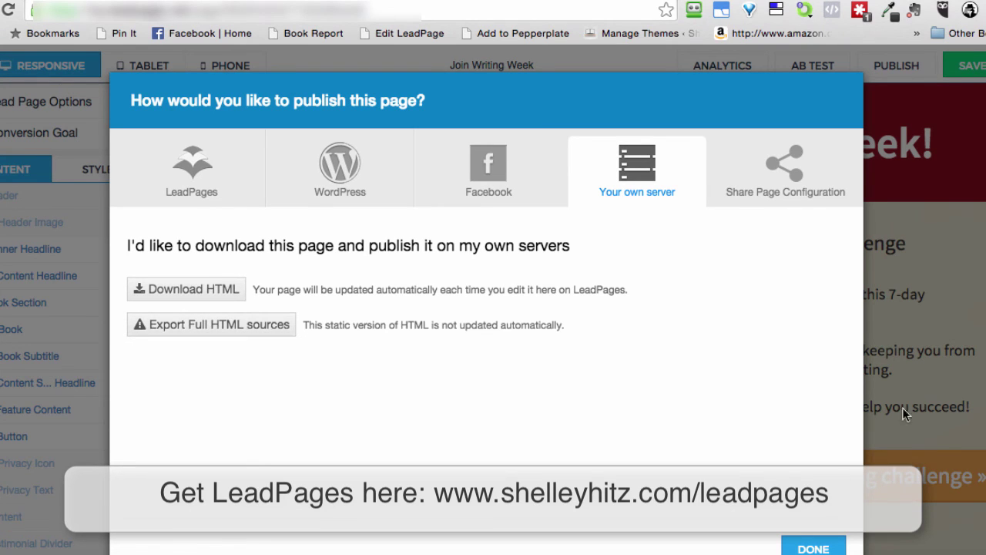
pyautogui.click(814, 548)
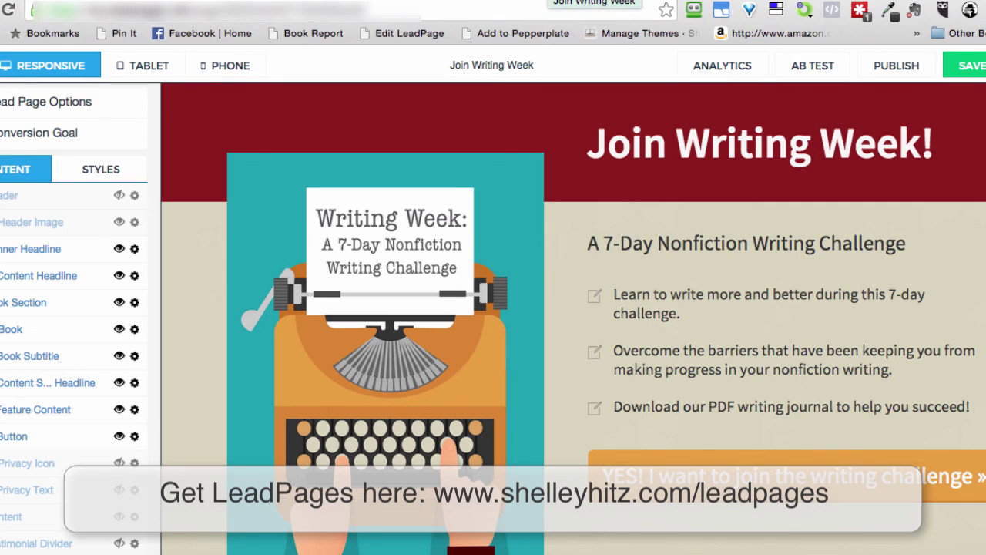
pyautogui.click(593, 1)
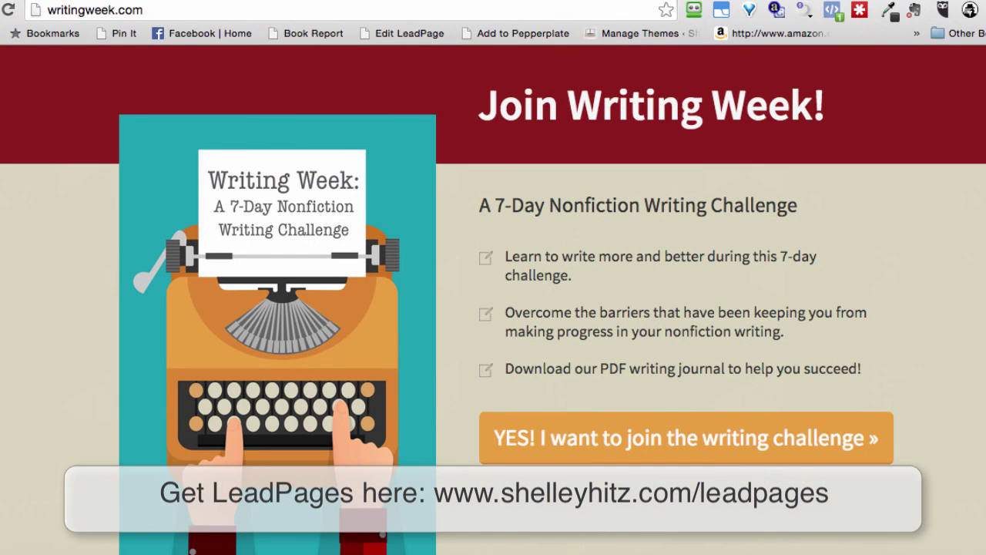